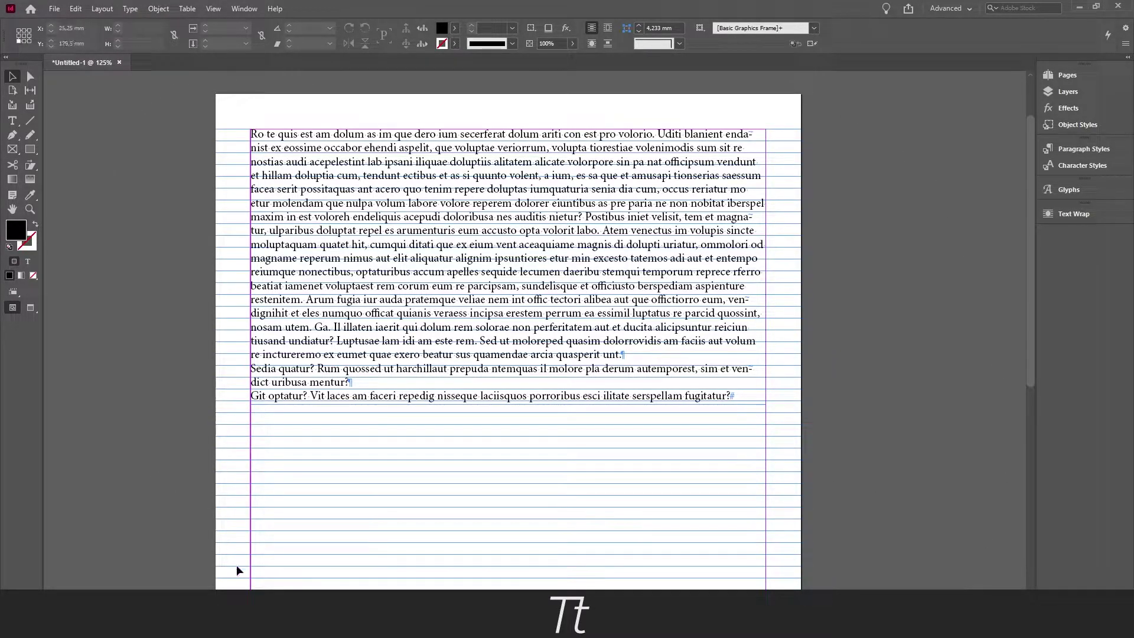
# Select the placeholder text frame and turn the baseline grid display off and back on.
pyautogui.click(278, 160)
pyautogui.click(144, 234)
pyautogui.click(13, 308)
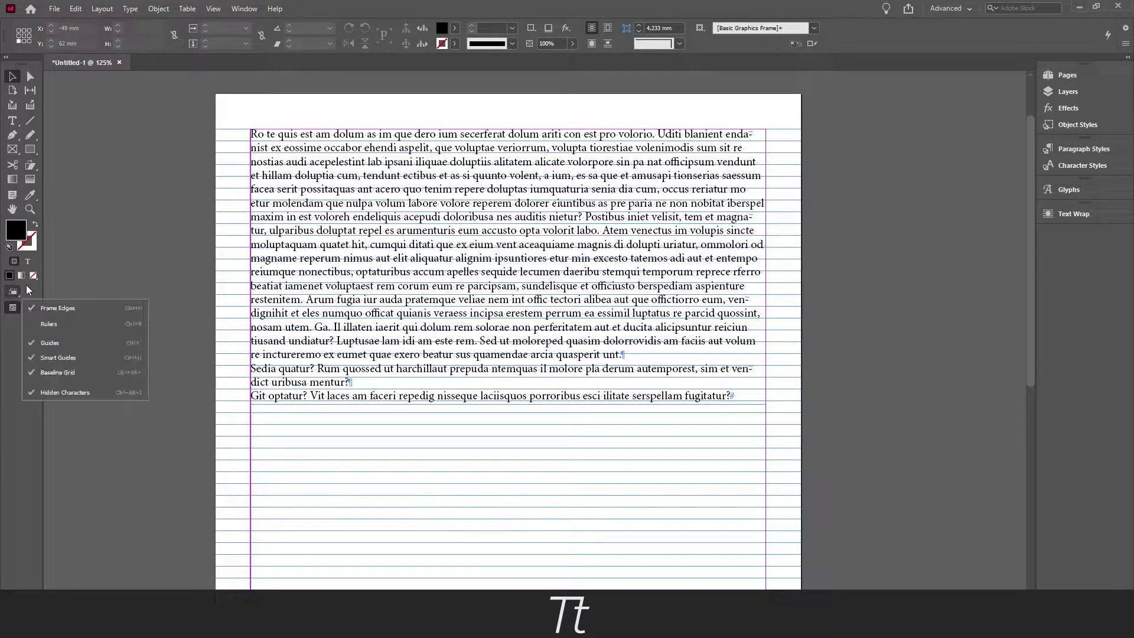
pyautogui.click(71, 375)
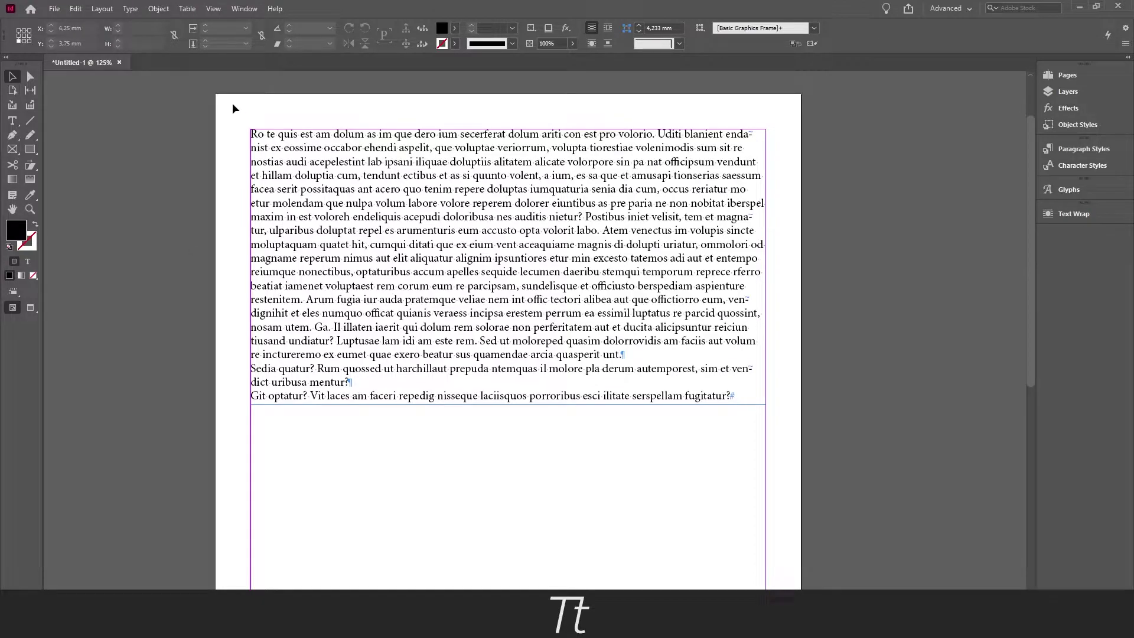
pyautogui.click(17, 289)
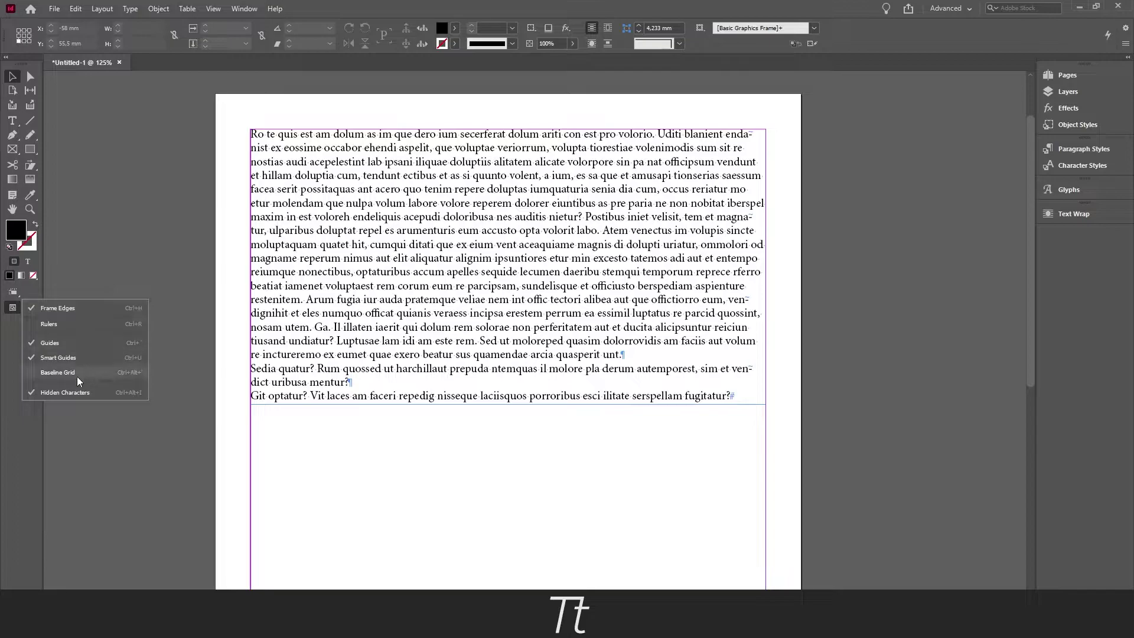
pyautogui.click(81, 376)
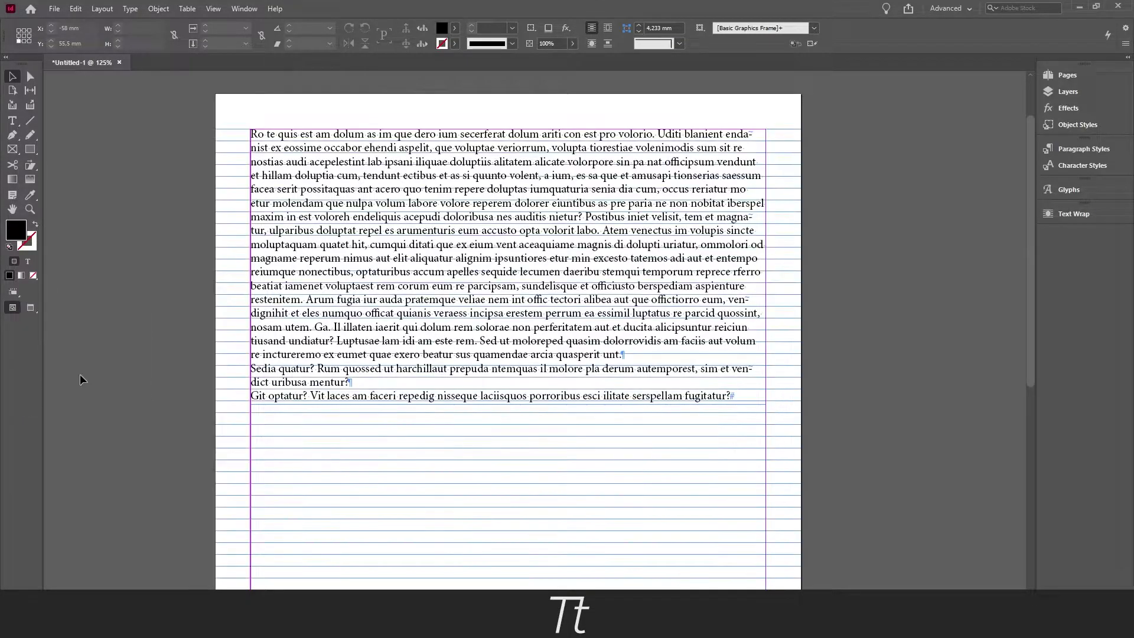
pyautogui.scroll(2, 377, 460)
pyautogui.scroll(1, 378, 466)
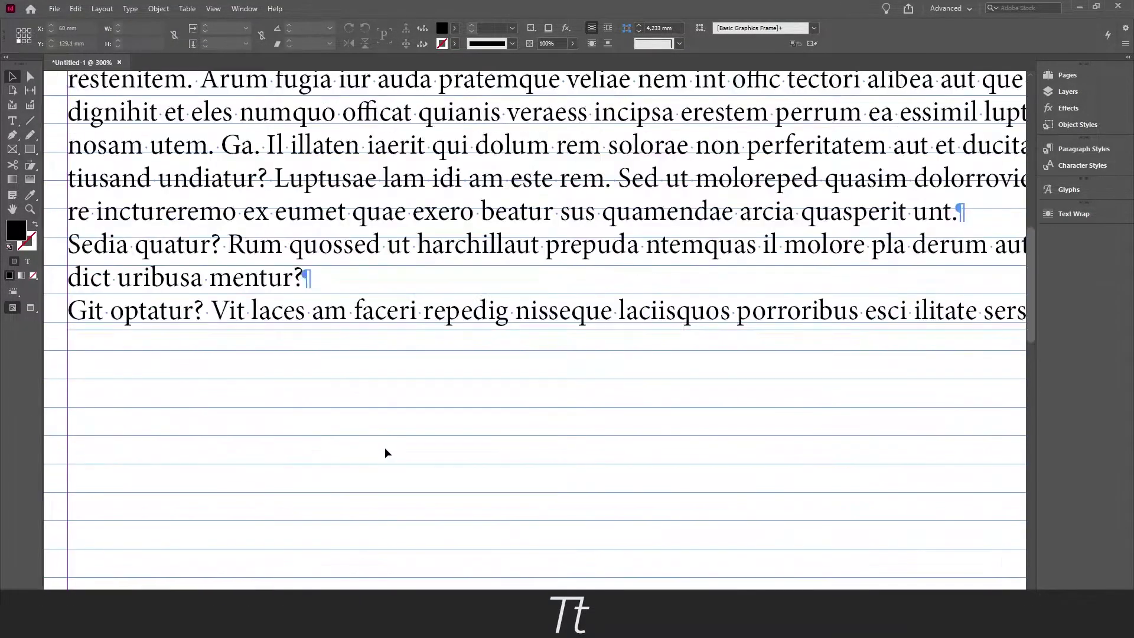
pyautogui.scroll(-3, 433, 436)
# Inspect the placeholder text frame's position and size, then deselect it.
pyautogui.click(440, 238)
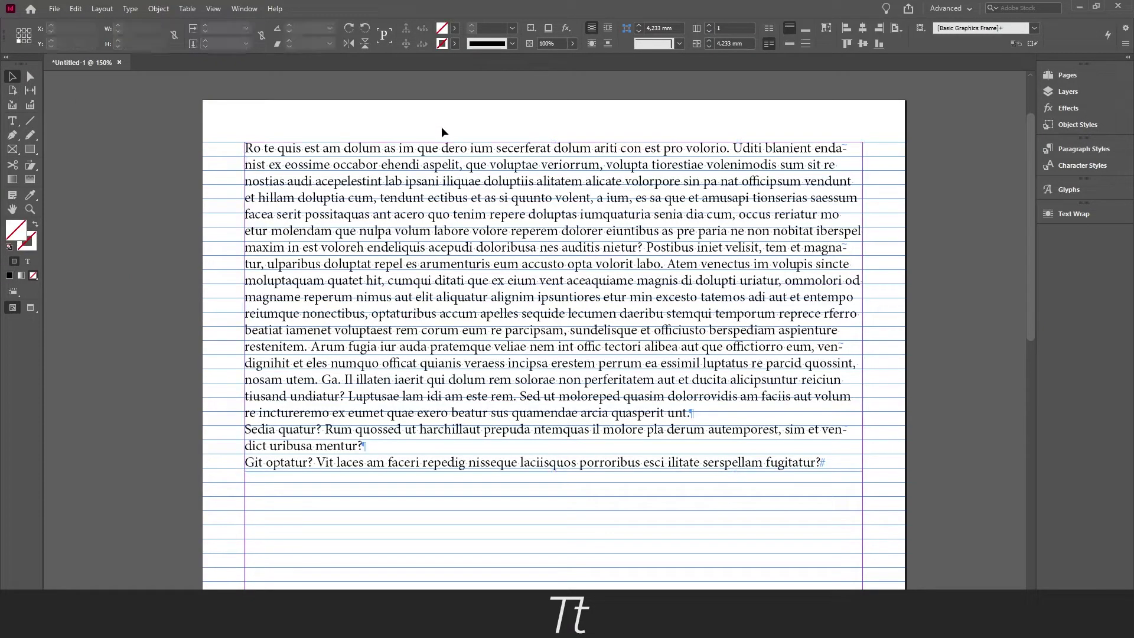
pyautogui.doubleClick(421, 181)
pyautogui.press('Escape')
pyautogui.click(549, 212)
pyautogui.scroll(-1, 534, 223)
pyautogui.click(278, 165)
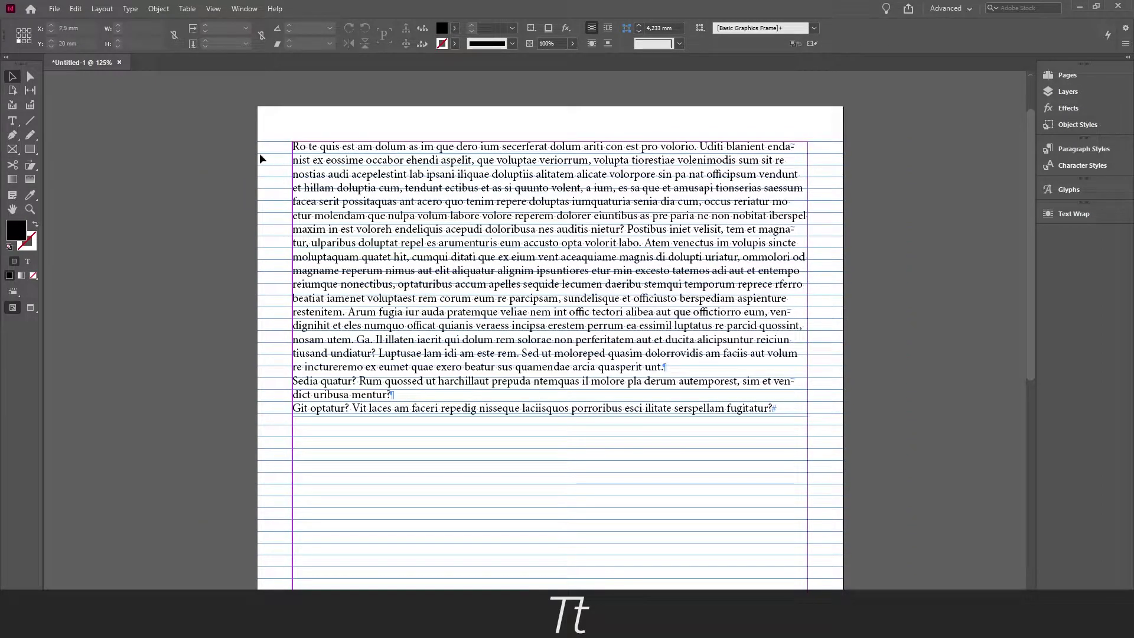
# Review the Grid preferences' baseline start offset and increment, then close without changes.
pyautogui.click(75, 10)
pyautogui.moveTo(104, 479)
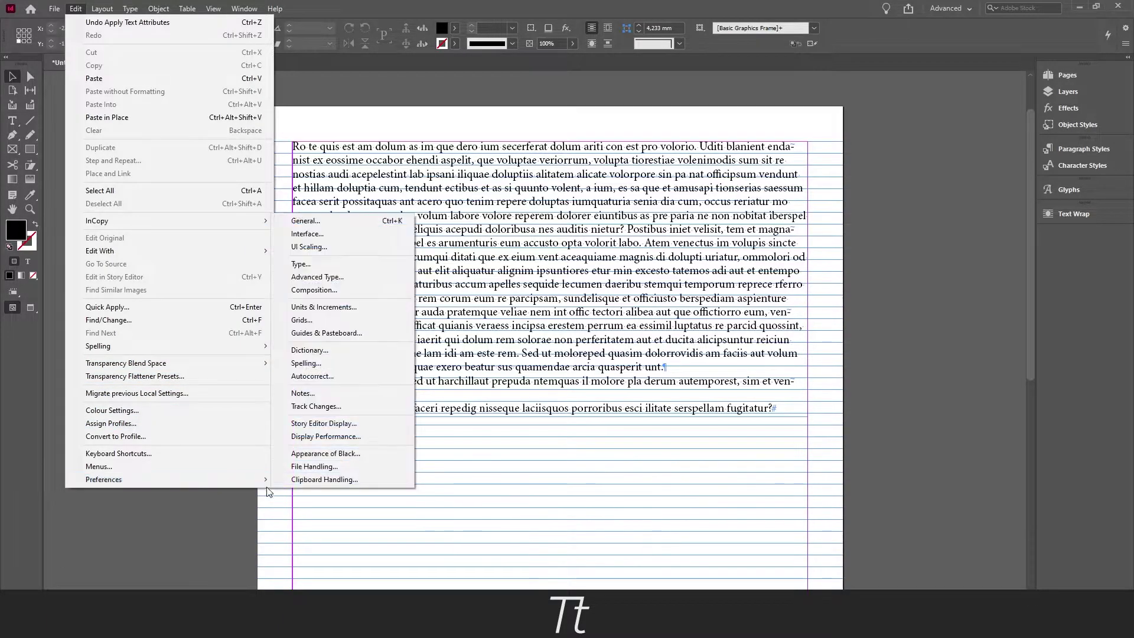
pyautogui.click(302, 321)
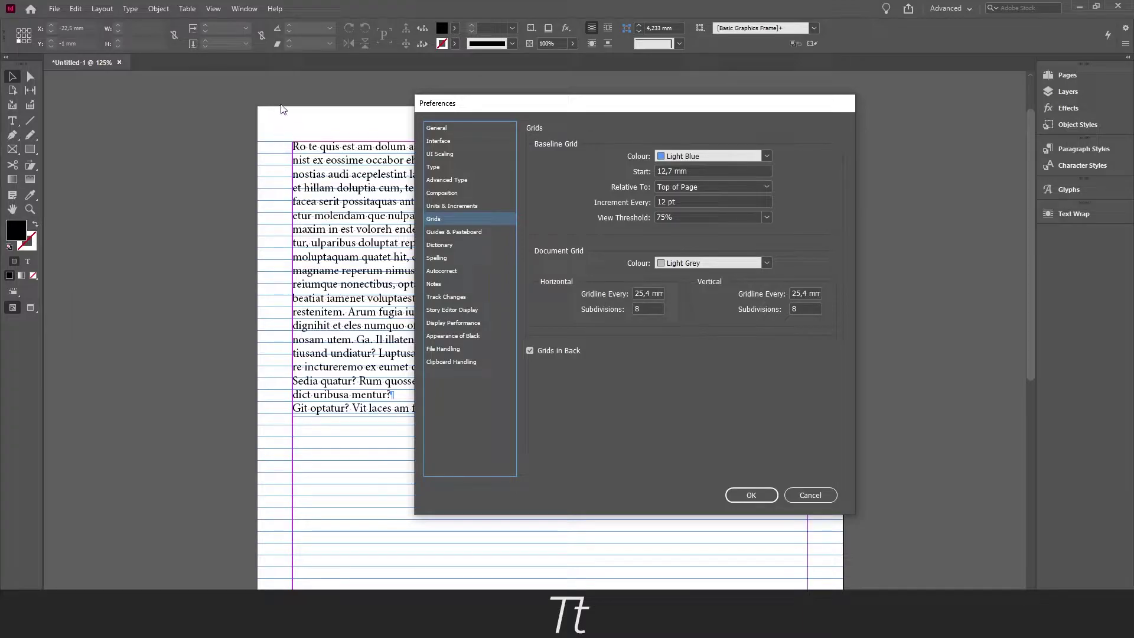
pyautogui.doubleClick(665, 170)
pyautogui.doubleClick(681, 170)
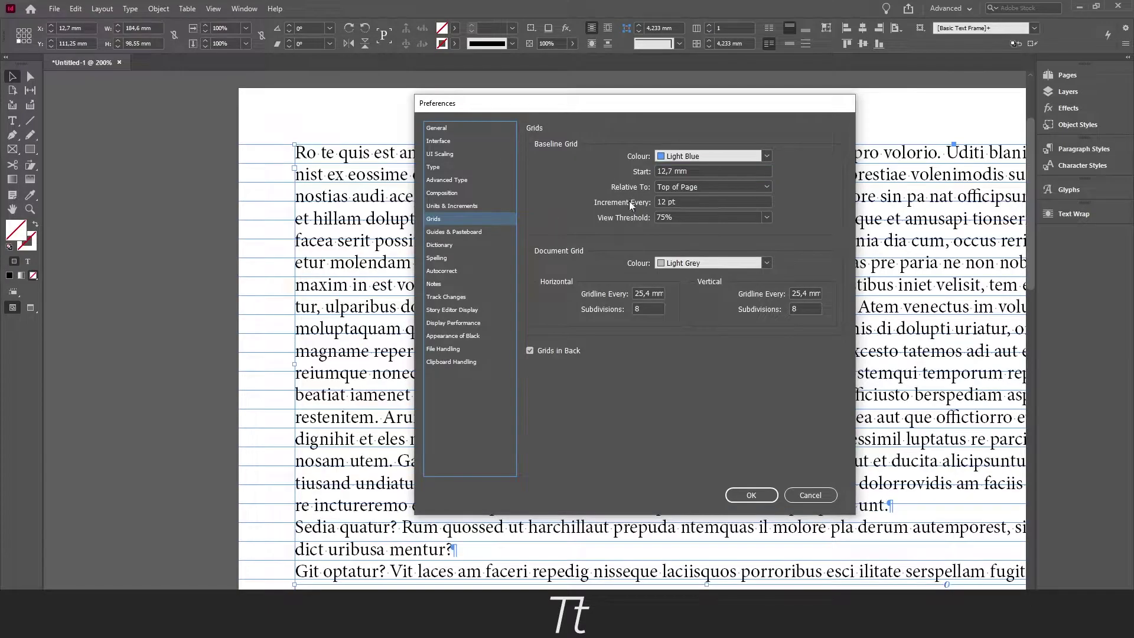
pyautogui.click(661, 203)
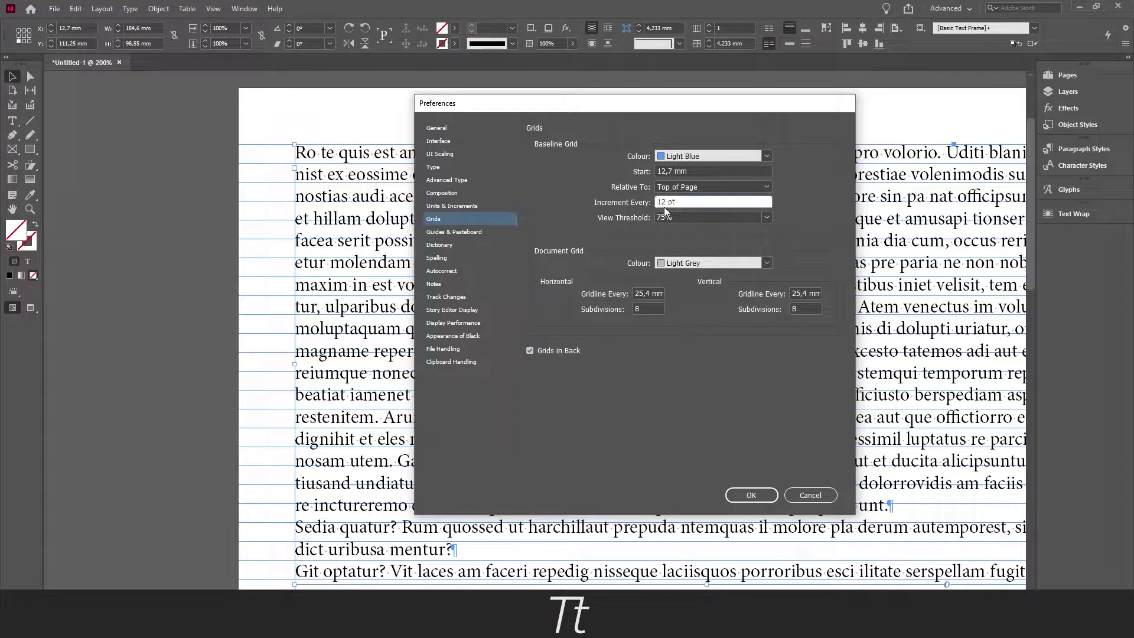
pyautogui.moveTo(670, 203); pyautogui.dragTo(649, 205)
pyautogui.press('Return')
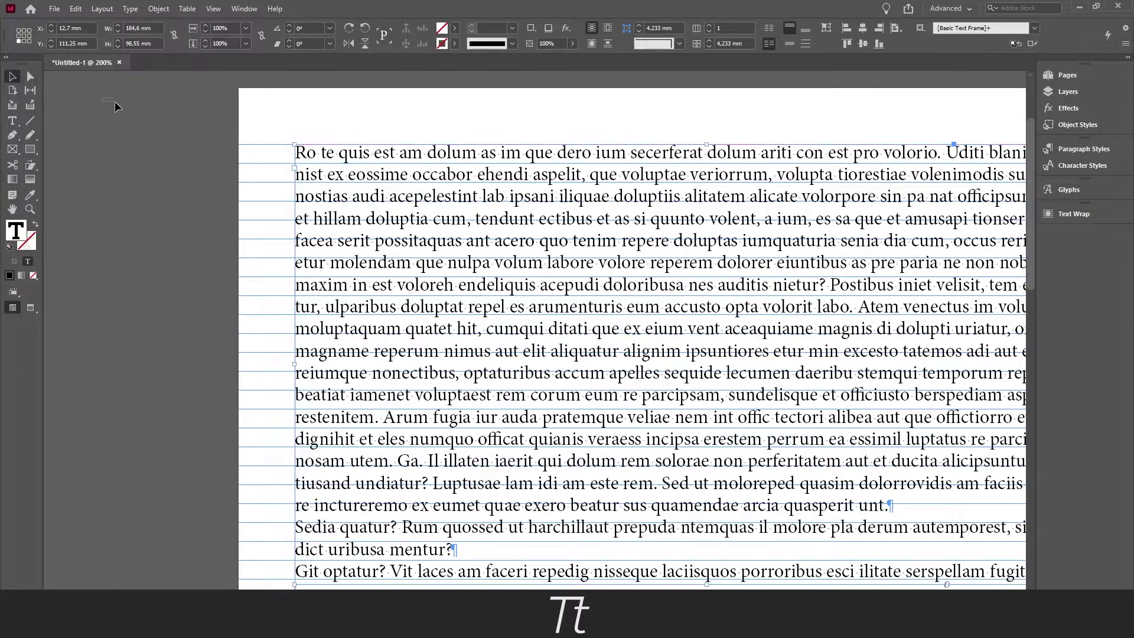
# Select the text across the first thirteen lines, then go back to frame selection.
pyautogui.click(329, 155)
pyautogui.moveTo(324, 155); pyautogui.dragTo(684, 418)
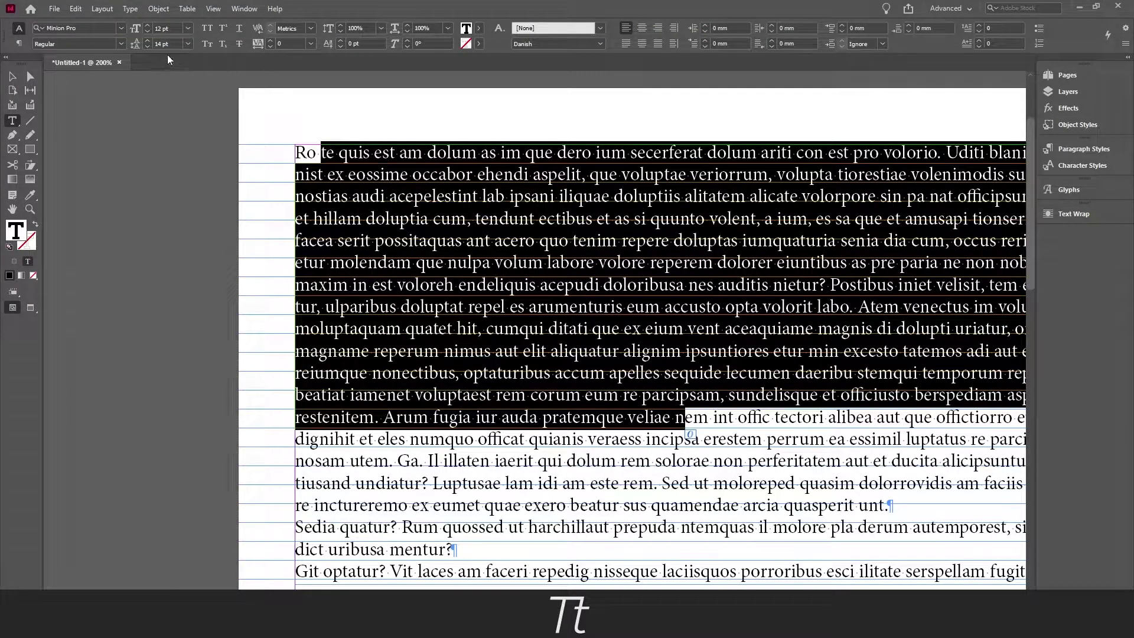
pyautogui.click(12, 76)
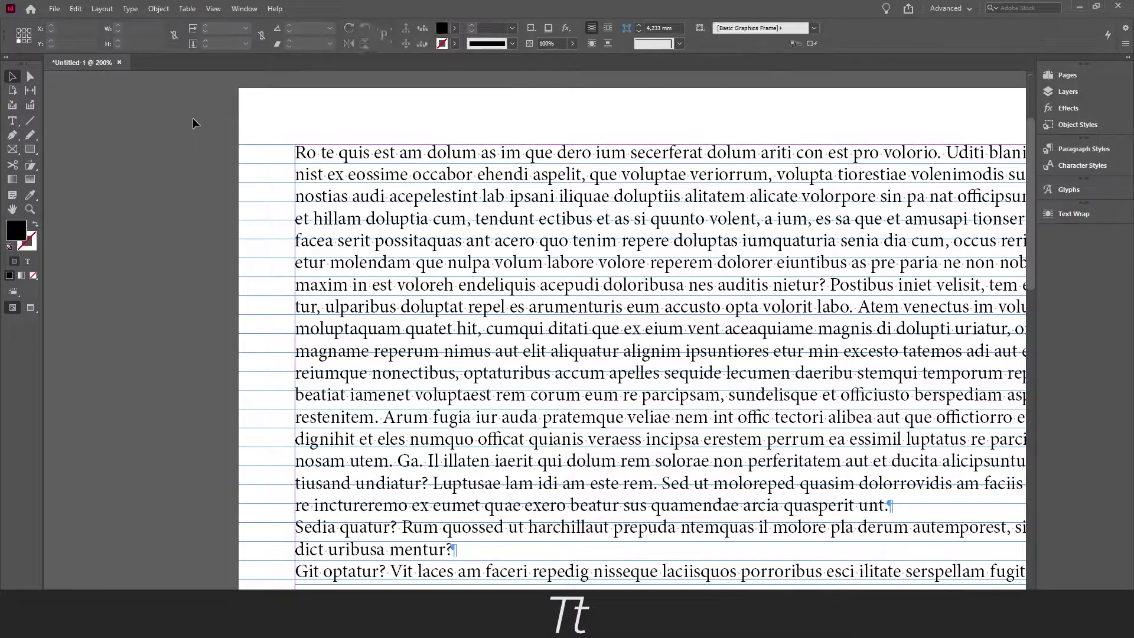
# Set the baseline grid increment to 14 pt in Grid preferences and apply it.
pyautogui.hotkey('ctrl', 'k')
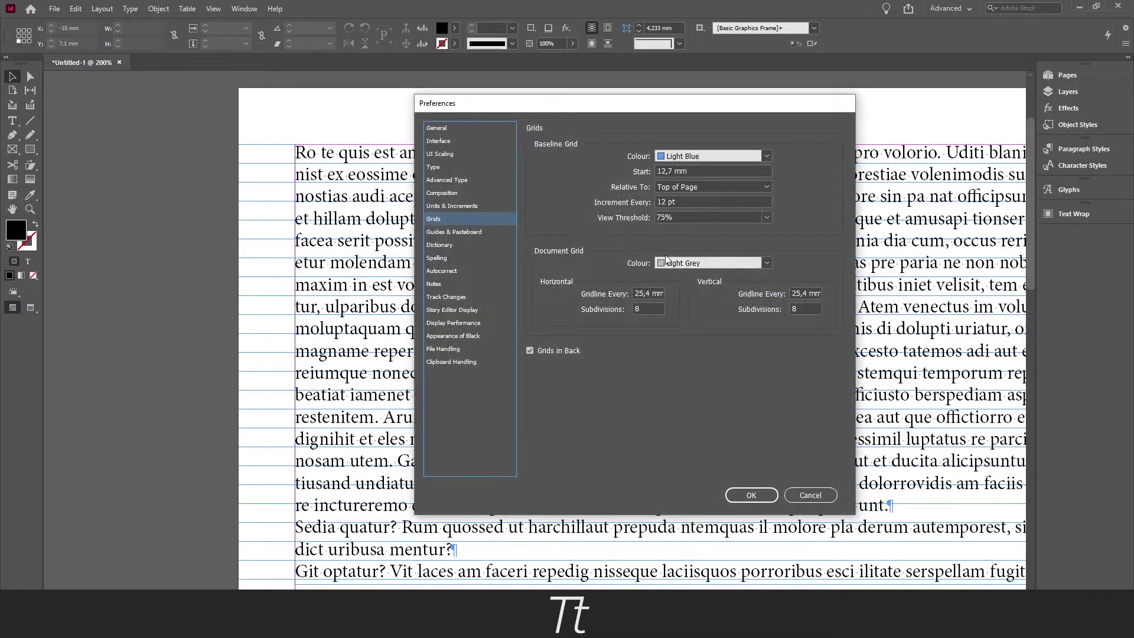
pyautogui.click(674, 203)
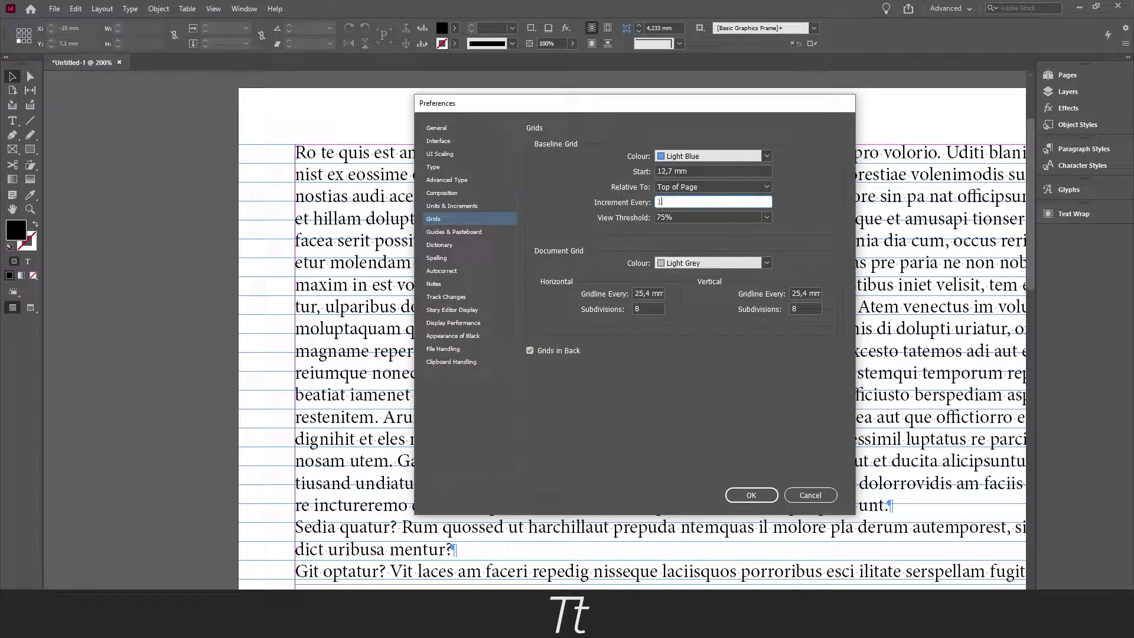
pyautogui.write('14')
pyautogui.press('Tab')
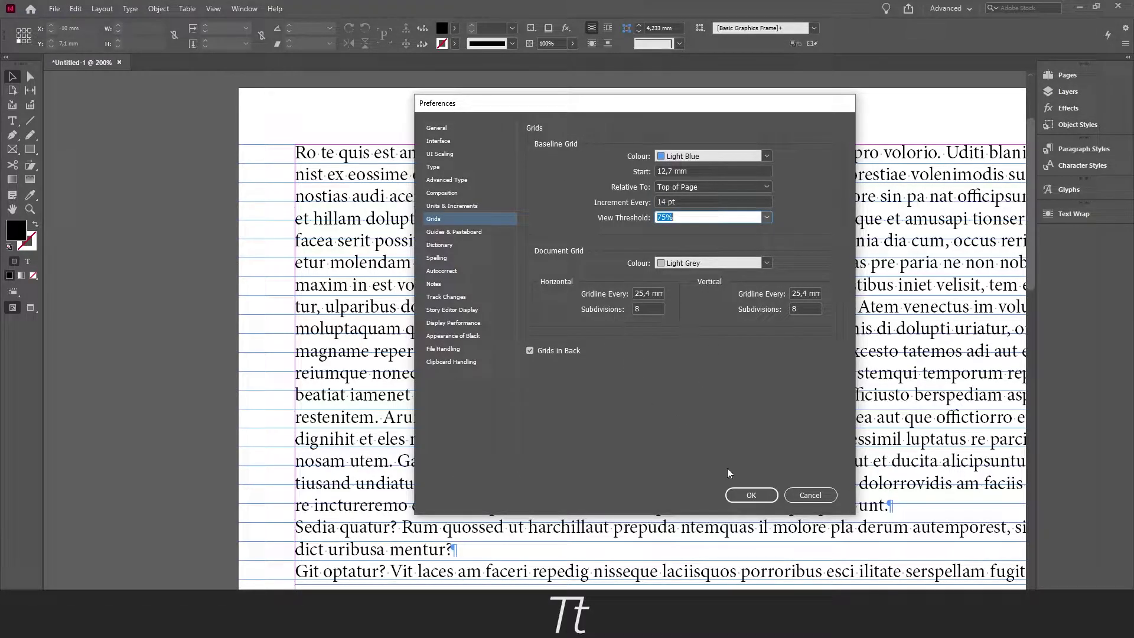
pyautogui.click(750, 494)
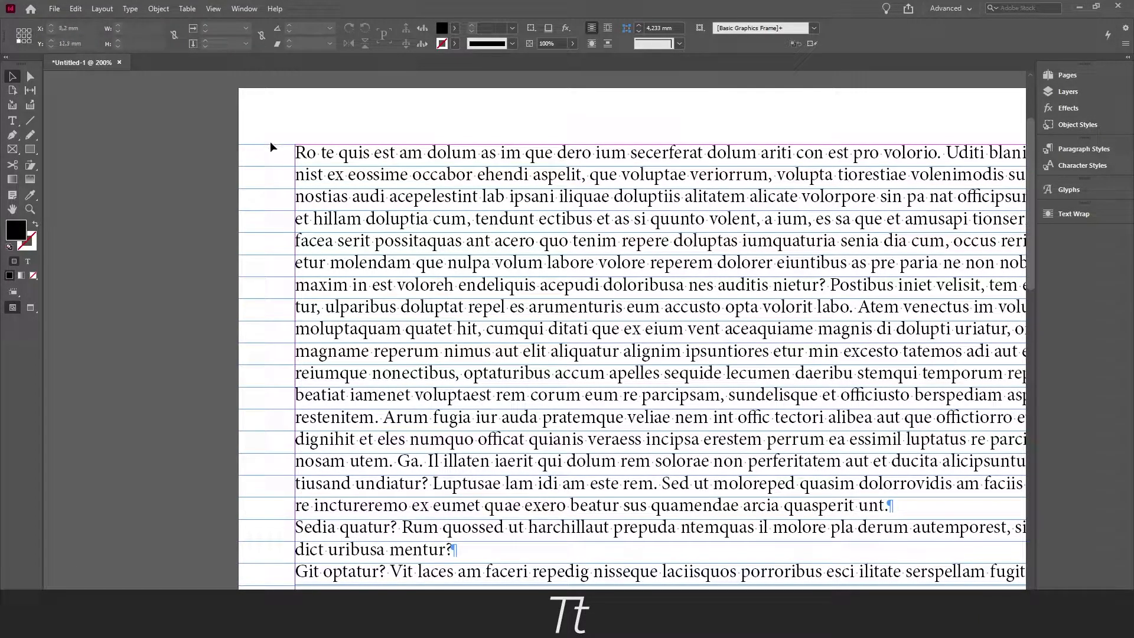
# Select every line of placeholder text in the first frame, then zoom back in.
pyautogui.doubleClick(381, 174)
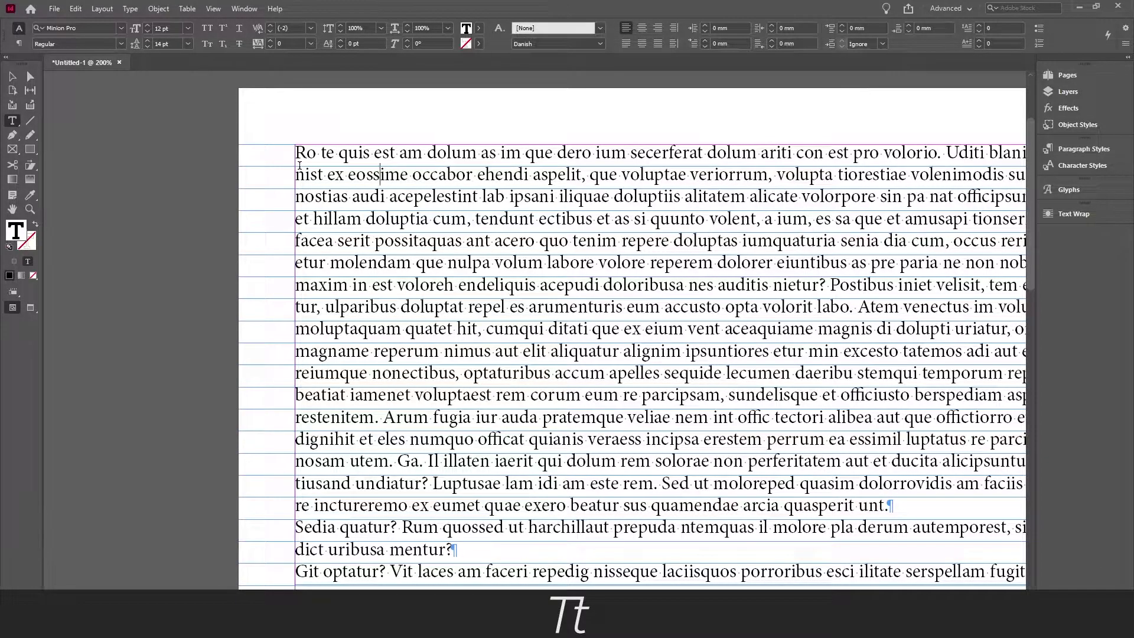
pyautogui.click(12, 77)
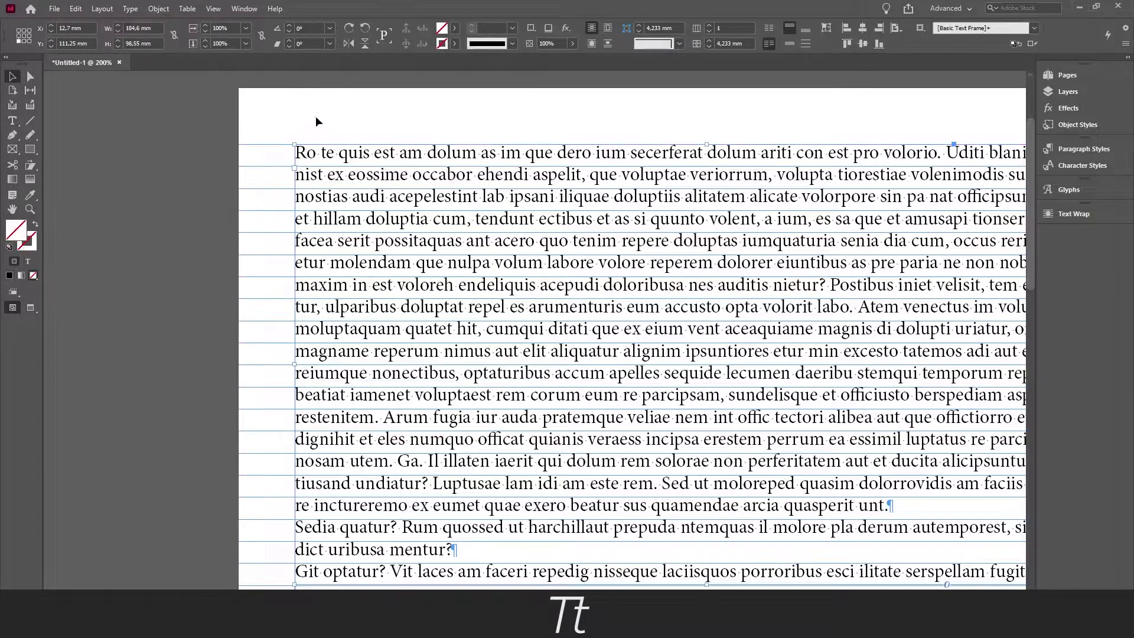
pyautogui.click(340, 167)
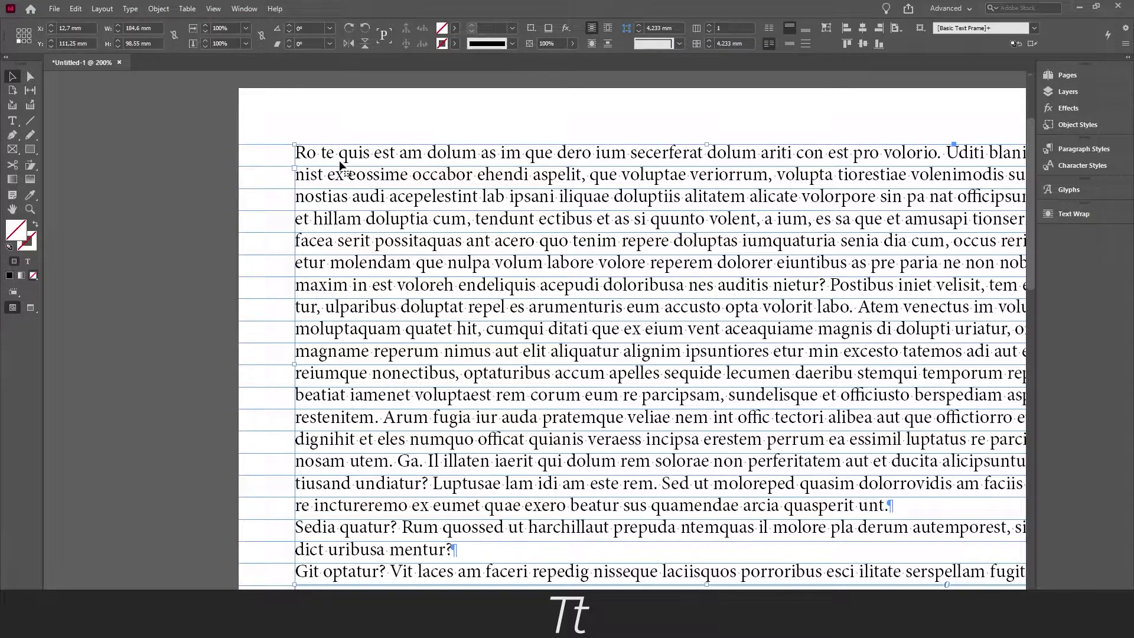
pyautogui.click(13, 121)
pyautogui.click(453, 174)
pyautogui.hotkey('ctrl', 'a')
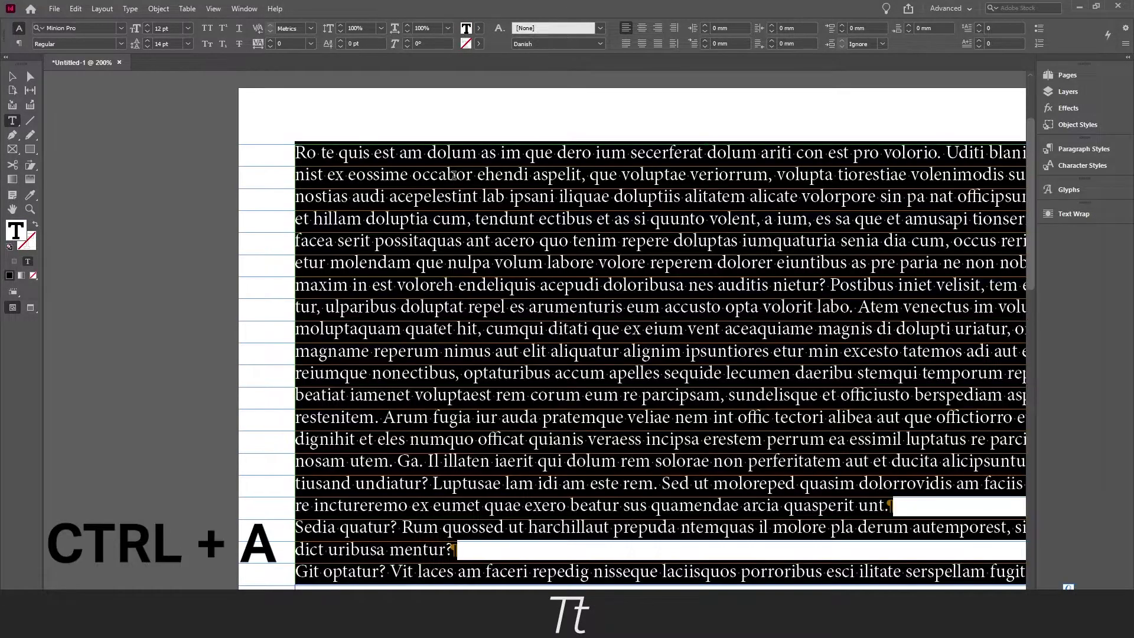
pyautogui.hotkey('ctrl', '-')
pyautogui.click(294, 159)
pyautogui.moveTo(294, 159); pyautogui.dragTo(867, 474)
pyautogui.hotkey('ctrl', '=')
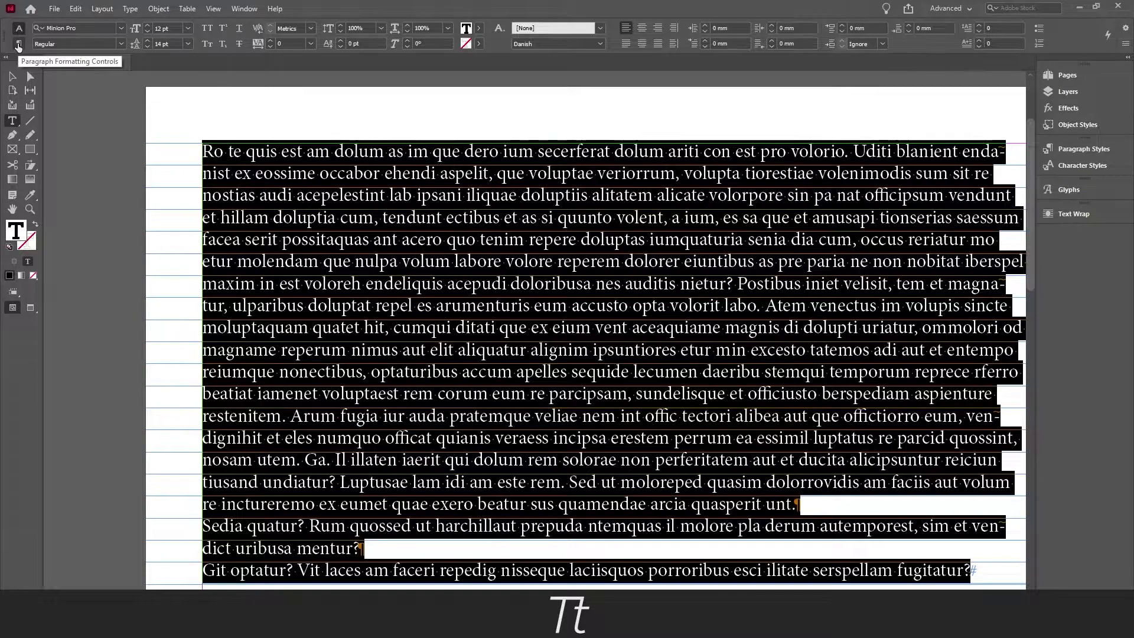
# Apply 'Align to baseline grid' to the selected paragraphs from the Paragraph Formatting Controls.
pyautogui.click(18, 45)
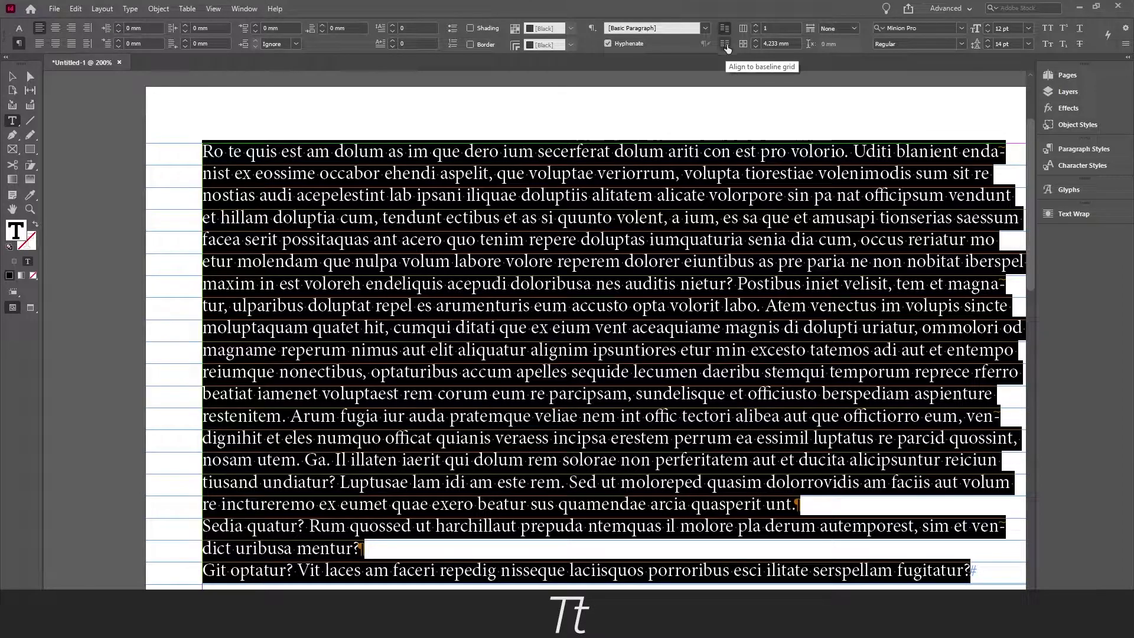
pyautogui.click(723, 47)
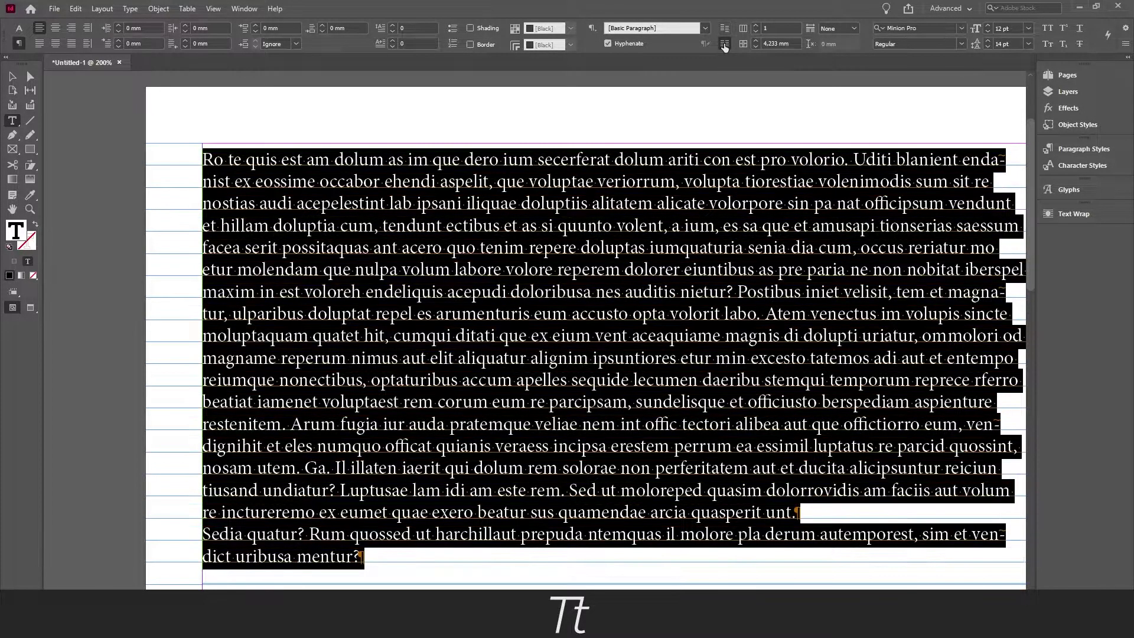
# Select the whole story and redefine the 'Text' style from its baseline-aligned formatting.
pyautogui.click(14, 79)
pyautogui.press('t')
pyautogui.click(501, 231)
pyautogui.hotkey('ctrl', 'a')
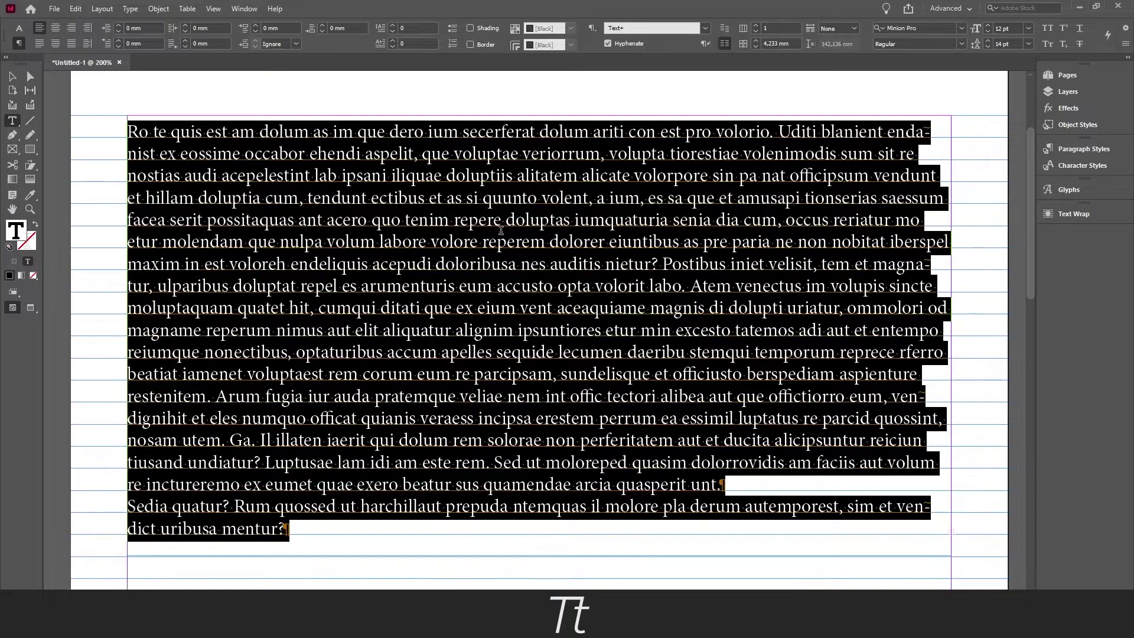
pyautogui.click(1072, 149)
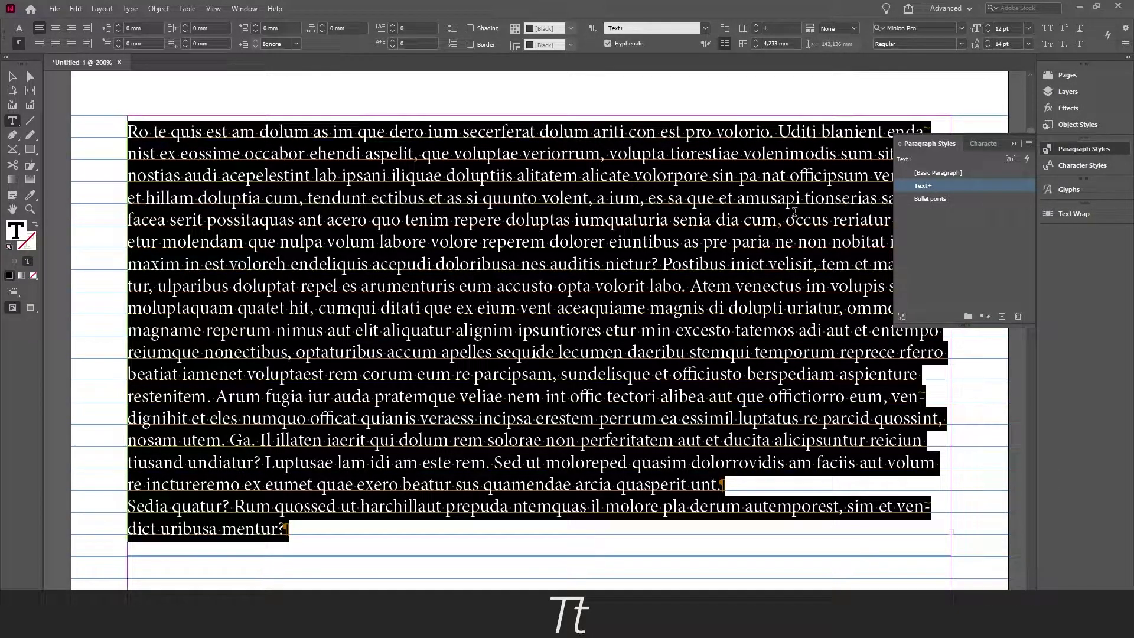
pyautogui.moveTo(924, 186)
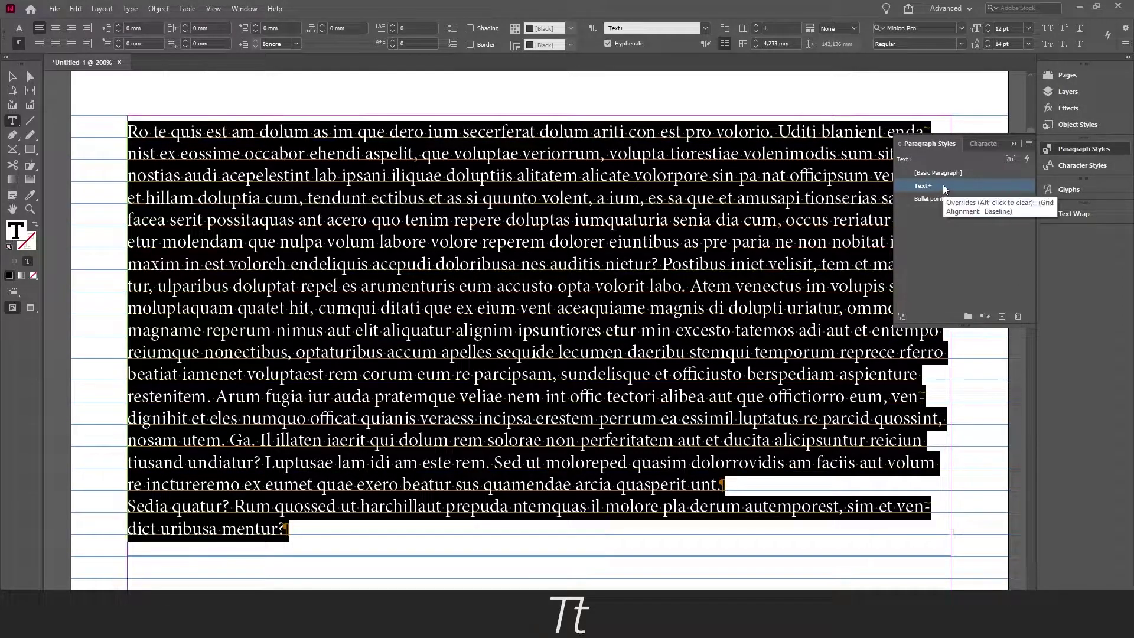
pyautogui.rightClick(942, 185)
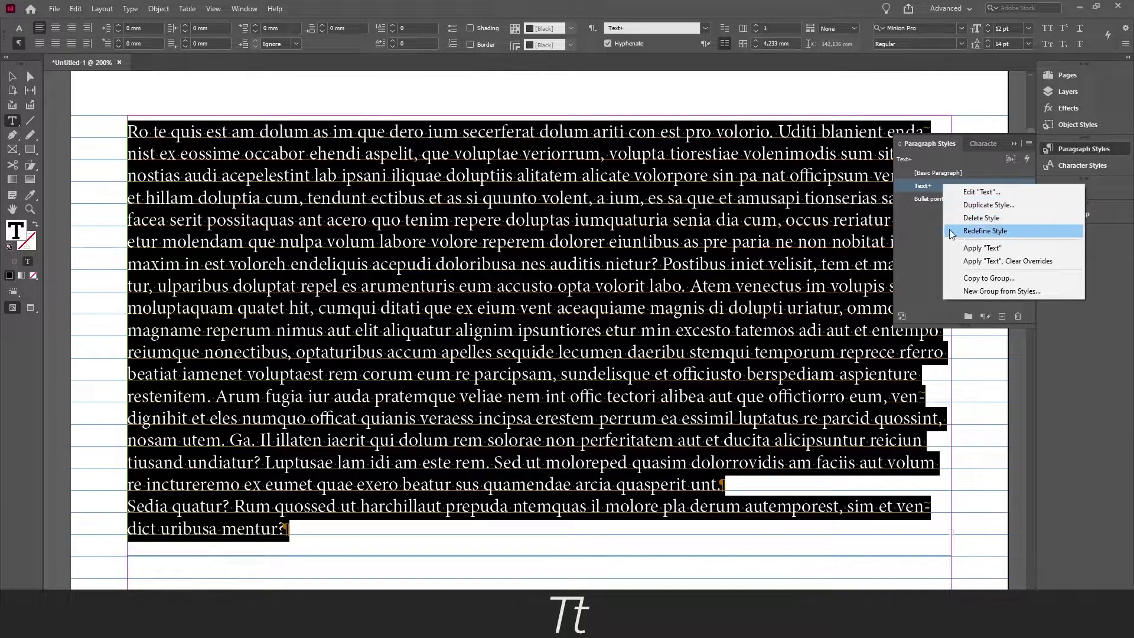
pyautogui.click(1003, 230)
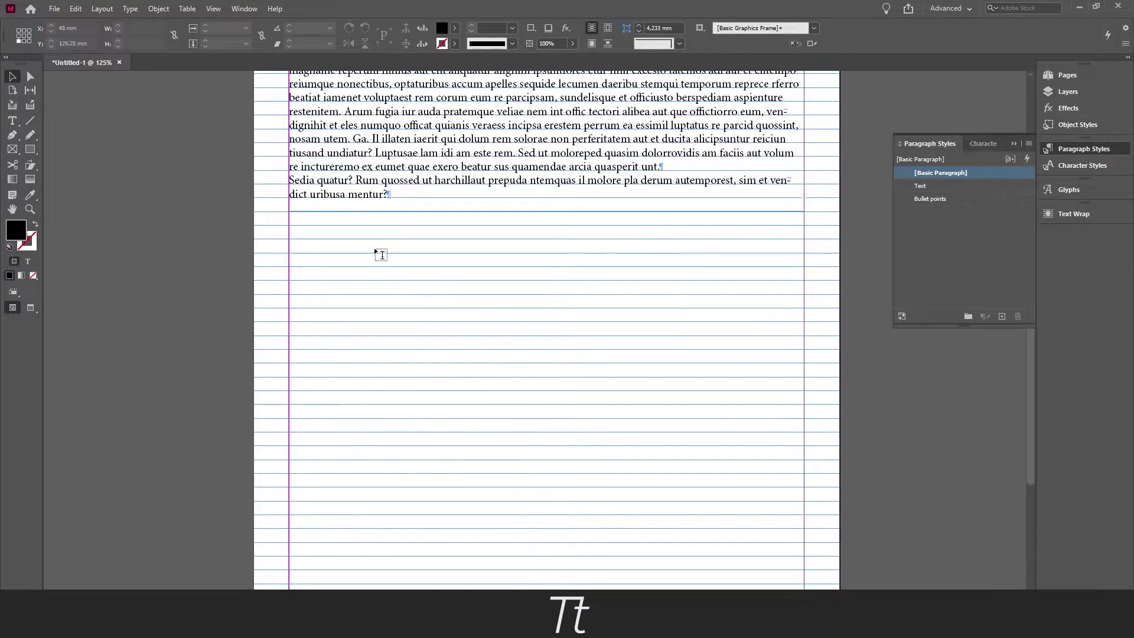
# Draw a new text frame under the first and fill it with placeholder text.
pyautogui.press('t')
pyautogui.moveTo(356, 239); pyautogui.dragTo(703, 459)
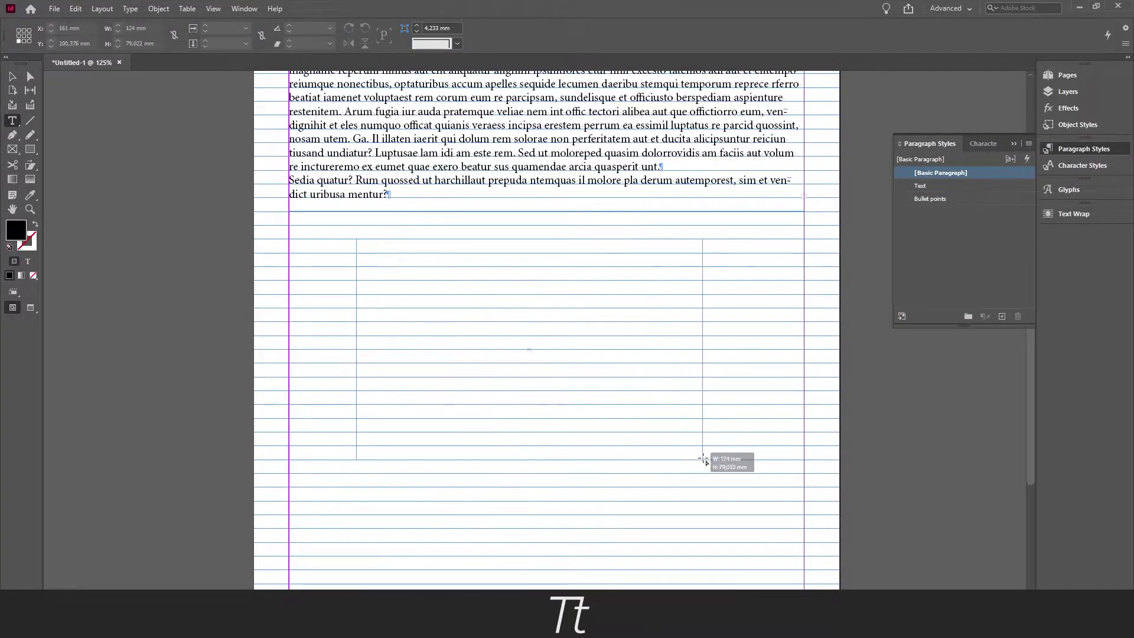
pyautogui.rightClick(370, 245)
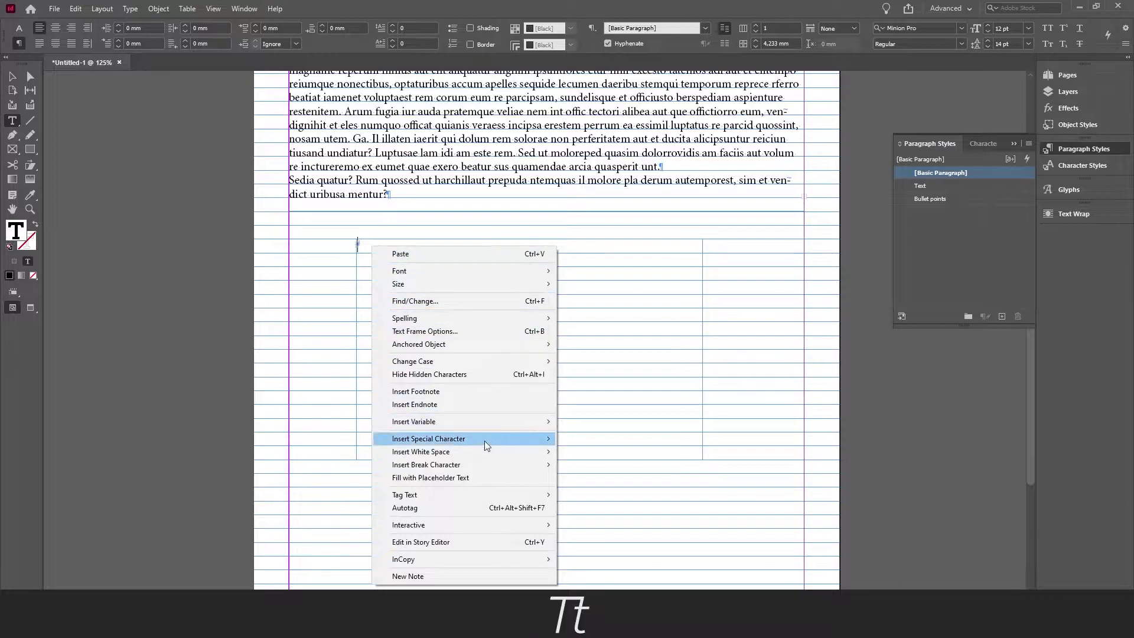
pyautogui.click(461, 478)
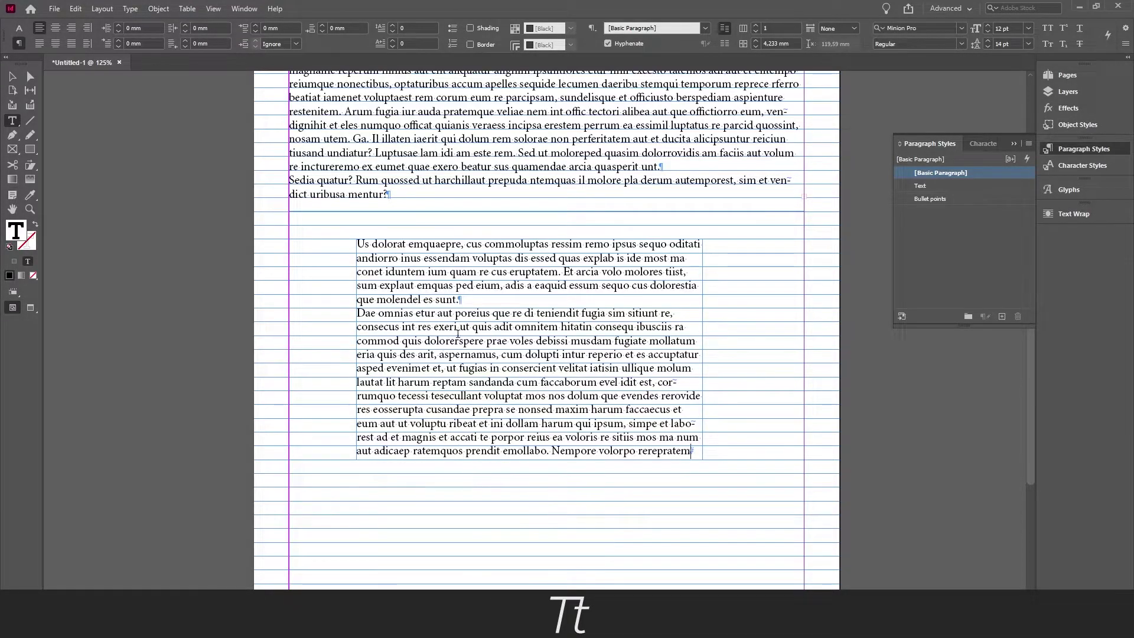
pyautogui.scroll(1, 458, 330)
pyautogui.scroll(1, 487, 342)
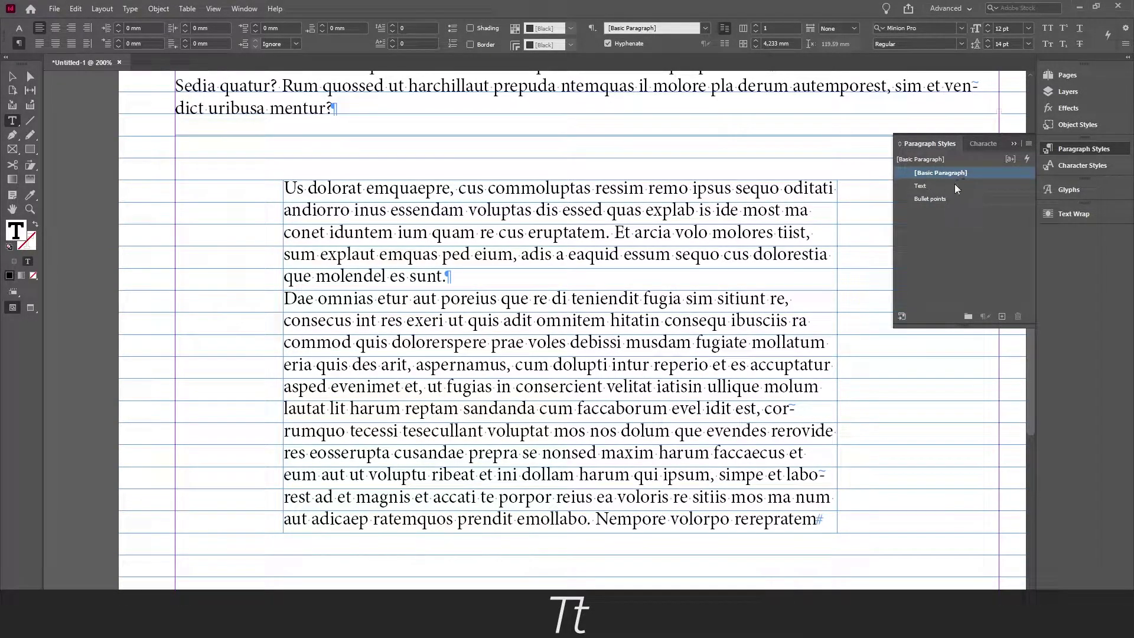
# Apply the 'Text' style to all the new frame's text, then zoom out and deselect.
pyautogui.click(586, 252)
pyautogui.hotkey('ctrl', 'a')
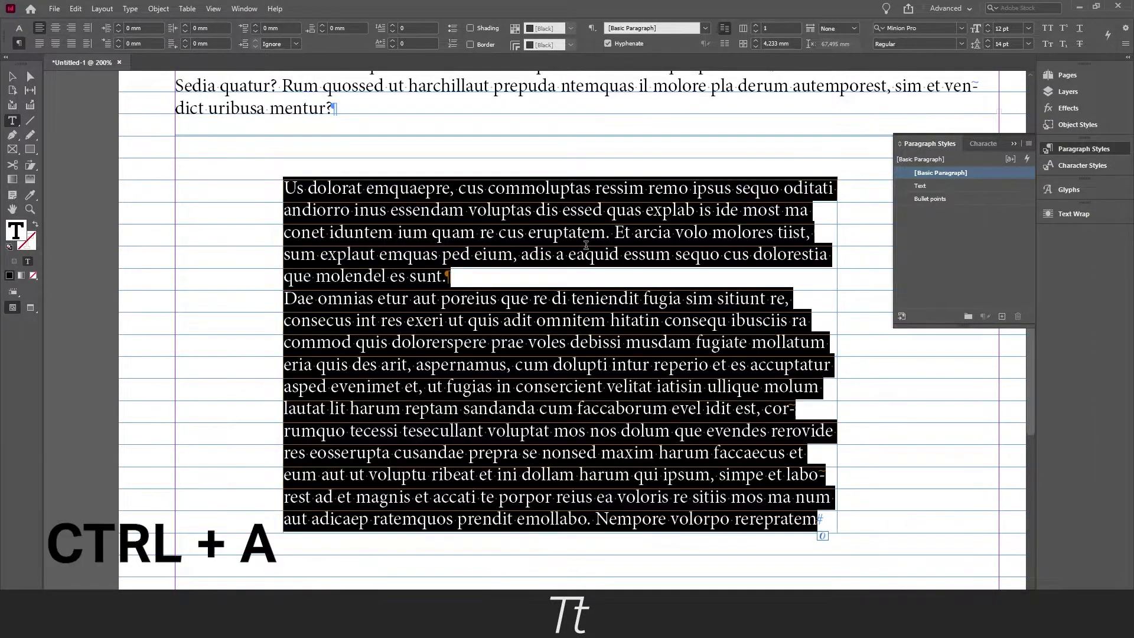
pyautogui.moveTo(285, 188)
pyautogui.mouseDown()
pyautogui.moveTo(807, 493)
pyautogui.moveTo(823, 522)
pyautogui.mouseUp()
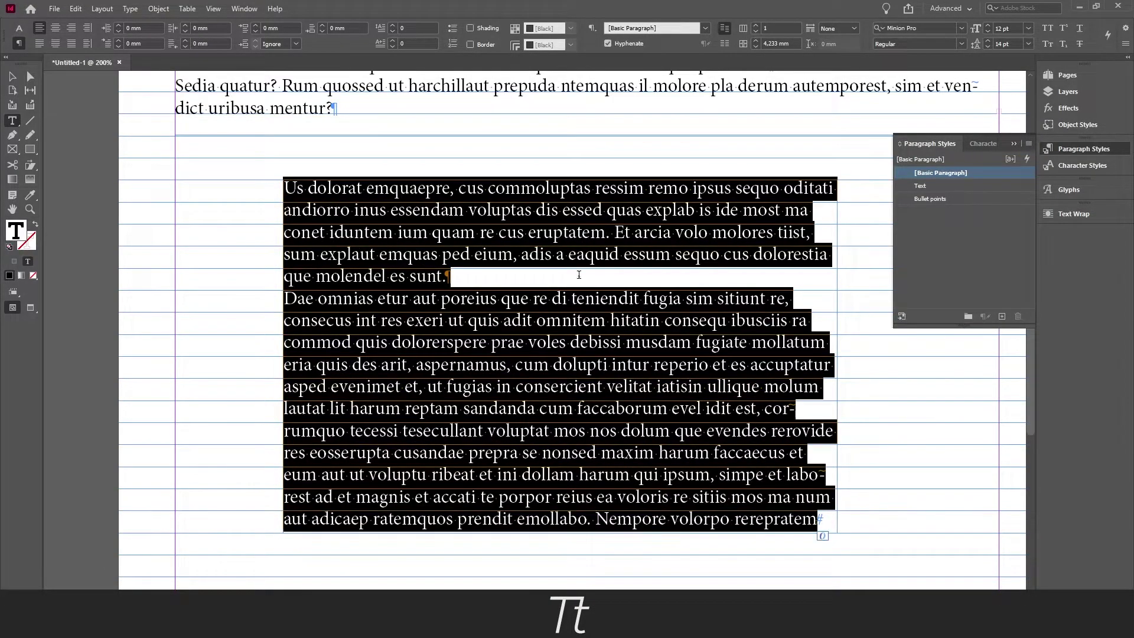
pyautogui.click(929, 186)
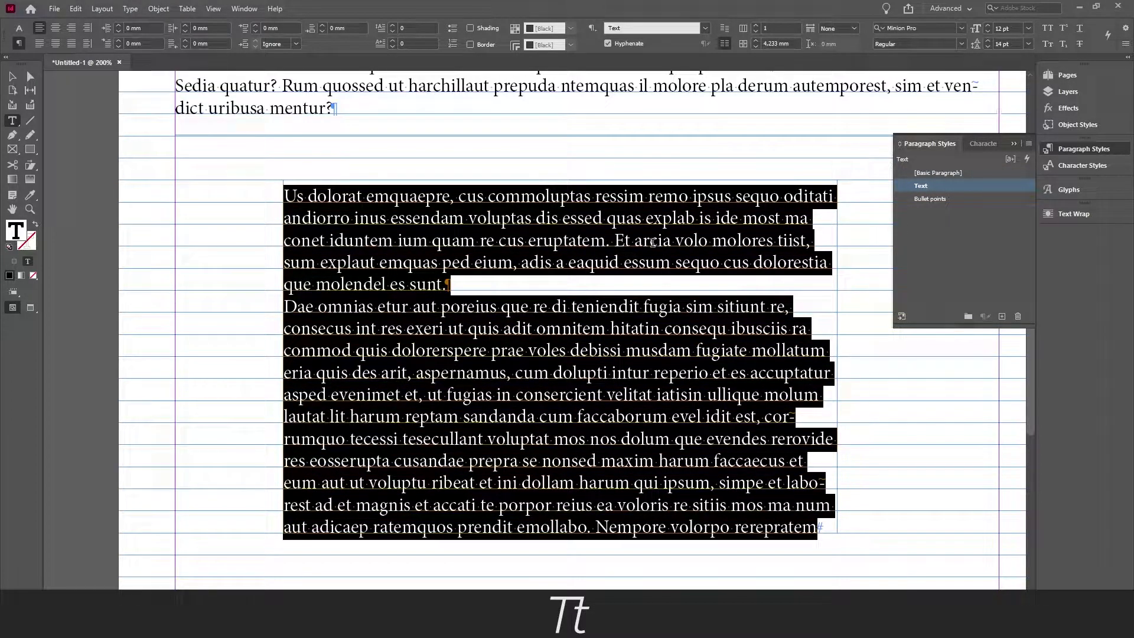
pyautogui.hotkey('ctrl', '-')
pyautogui.hotkey('ctrl', '-')
pyautogui.press('Escape')
pyautogui.click(822, 265)
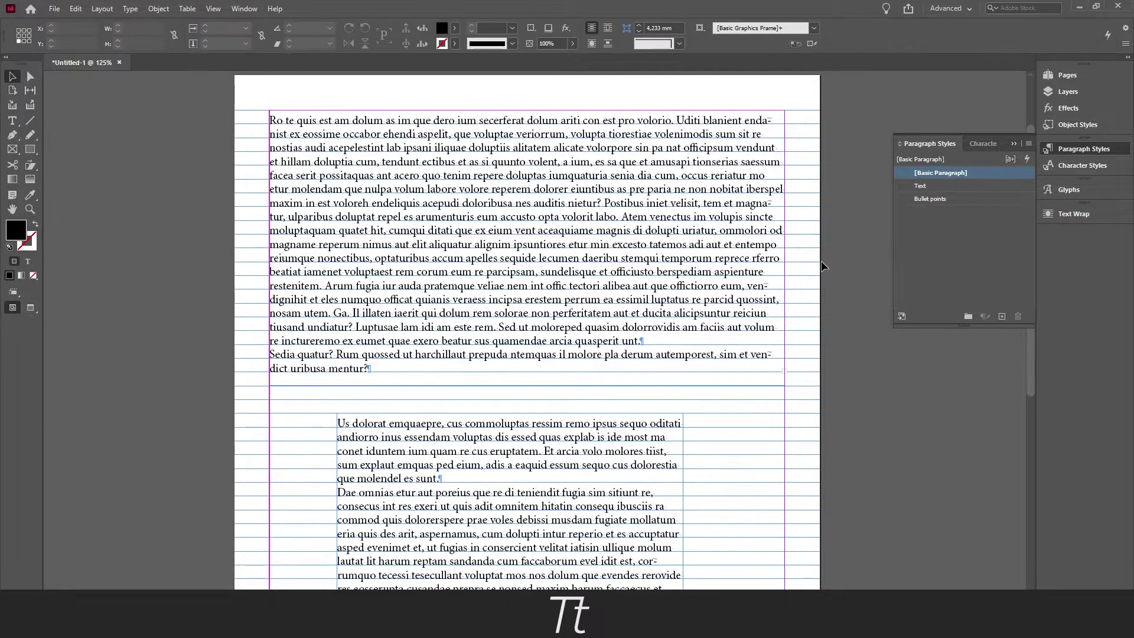